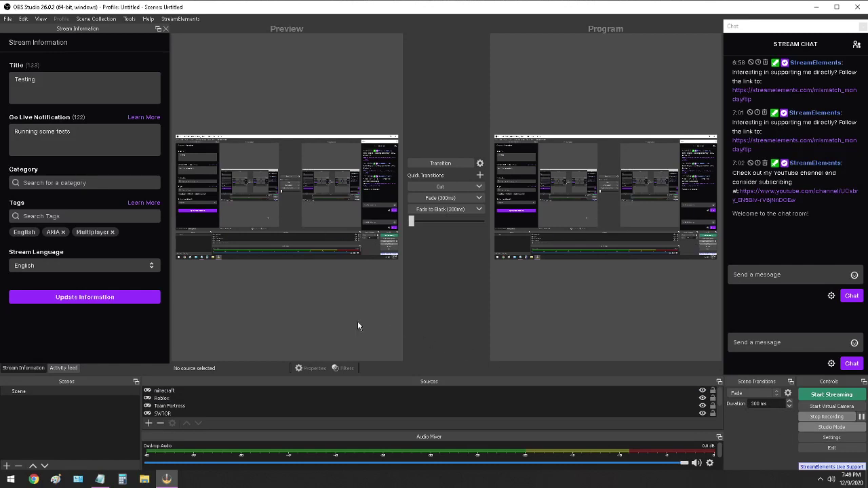
Minimize OBS Studio to reveal the 'TF 2 server commands' notes in Notepad.
{"action": "left_click", "coordinate": [167, 479]}
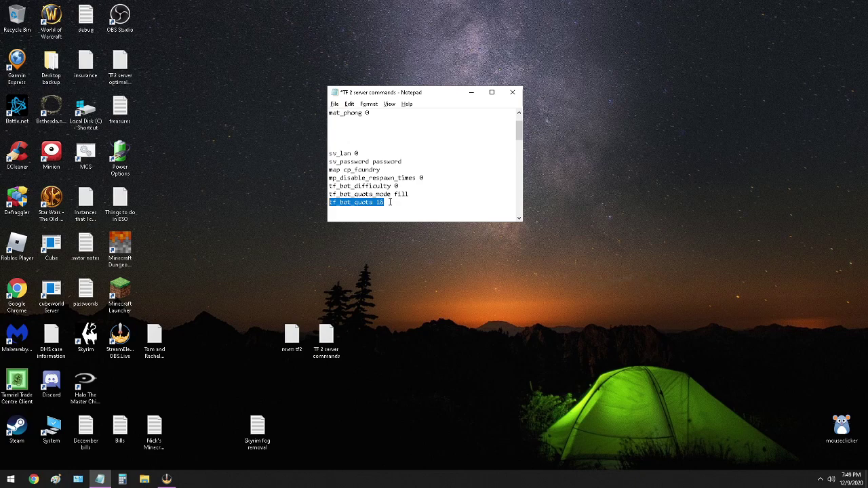
Launch Team Fortress 2 from the Steam tray menu, then bring the server commands notes forward.
{"action": "left_click", "coordinate": [820, 479]}
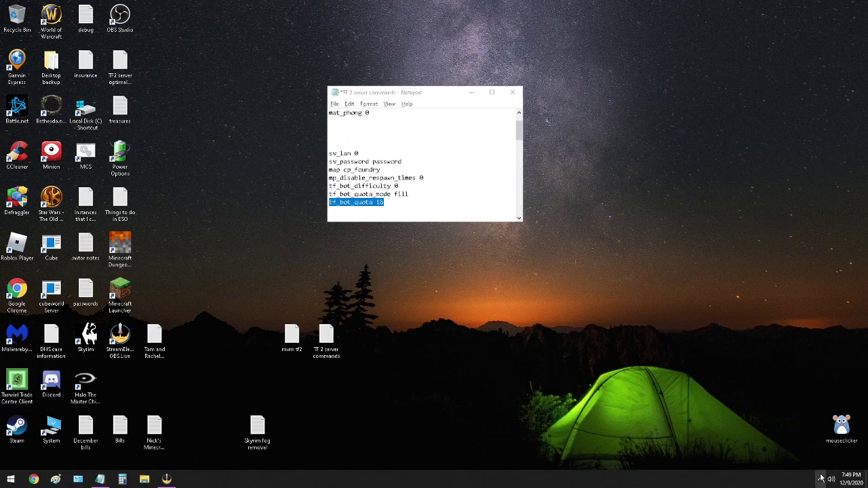
{"action": "right_click", "coordinate": [811, 461]}
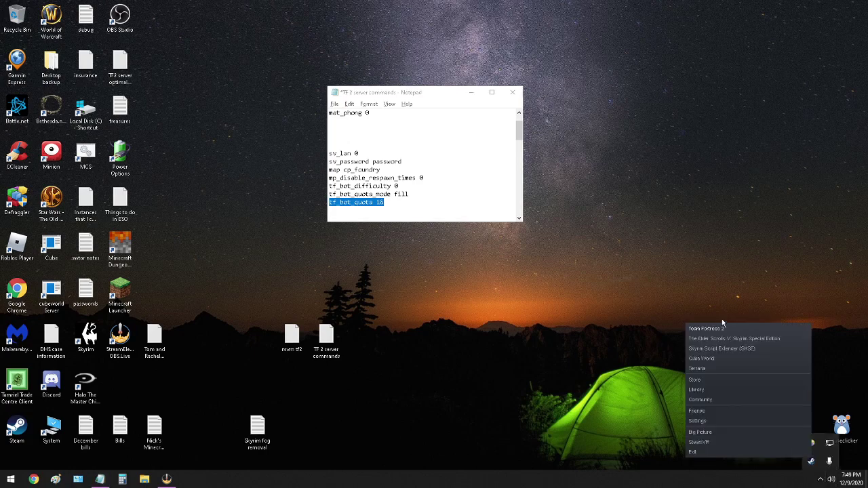
{"action": "left_click", "coordinate": [717, 329]}
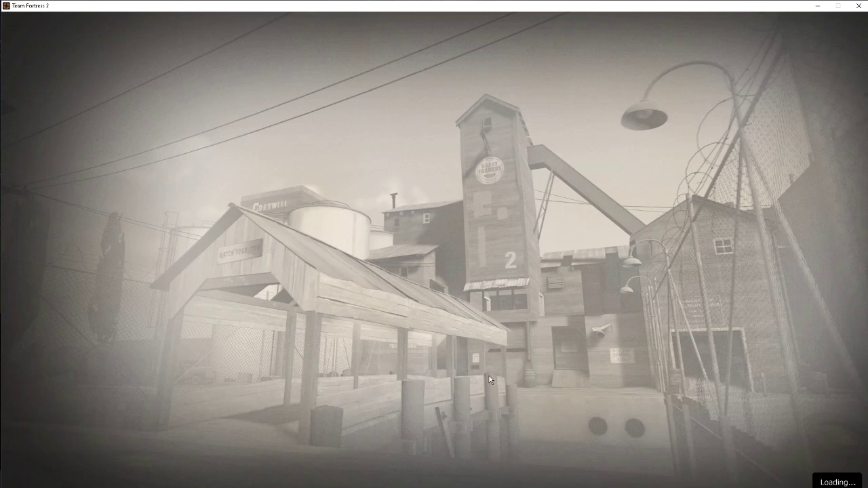
{"action": "key", "text": "super"}
{"action": "left_click", "coordinate": [100, 479]}
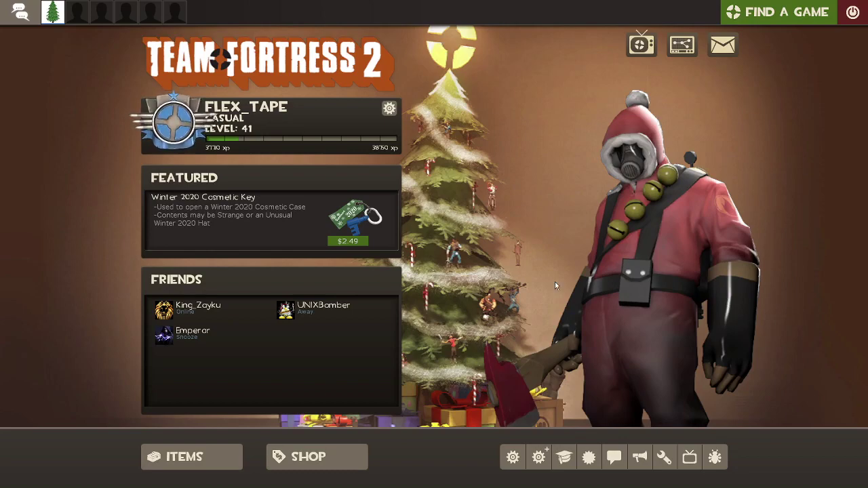
Open the developer console and run sv_lan 0, discarding an accidentally pasted bot quota command.
{"action": "key", "text": "grave"}
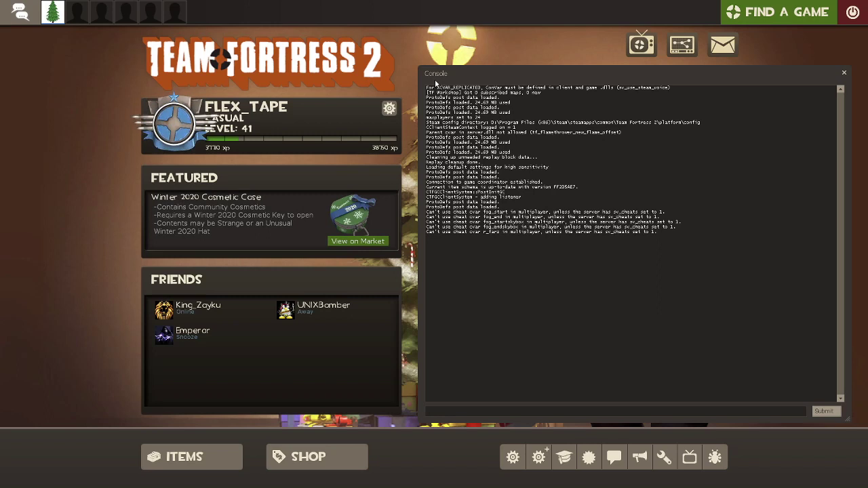
{"action": "type", "text": "tf_bot_quota 16"}
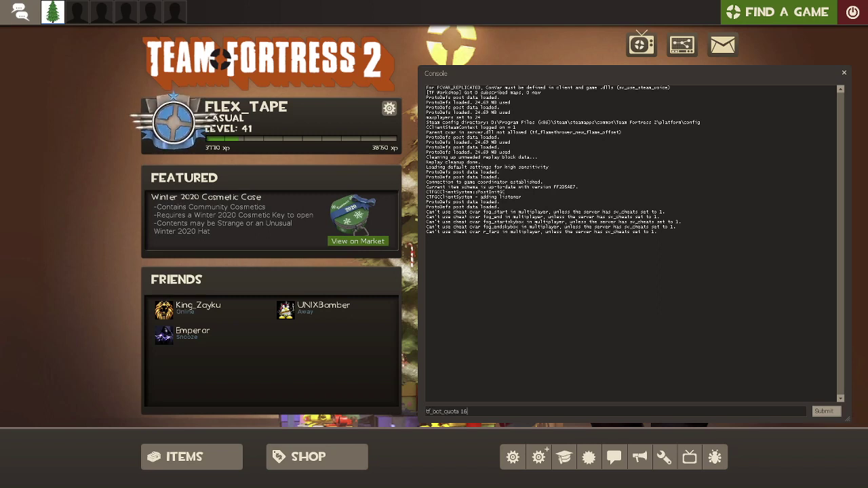
{"action": "key", "text": "BackSpace"}
{"action": "key", "text": "BackSpace"}
{"action": "key", "text": "BackSpace"}
{"action": "key", "text": "BackSpace"}
{"action": "key", "text": "BackSpace"}
{"action": "key", "text": "BackSpace"}
{"action": "key", "text": "BackSpace"}
{"action": "key", "text": "BackSpace"}
{"action": "key", "text": "BackSpace"}
{"action": "key", "text": "BackSpace"}
{"action": "key", "text": "BackSpace"}
{"action": "key", "text": "BackSpace"}
{"action": "key", "text": "BackSpace"}
{"action": "key", "text": "BackSpace"}
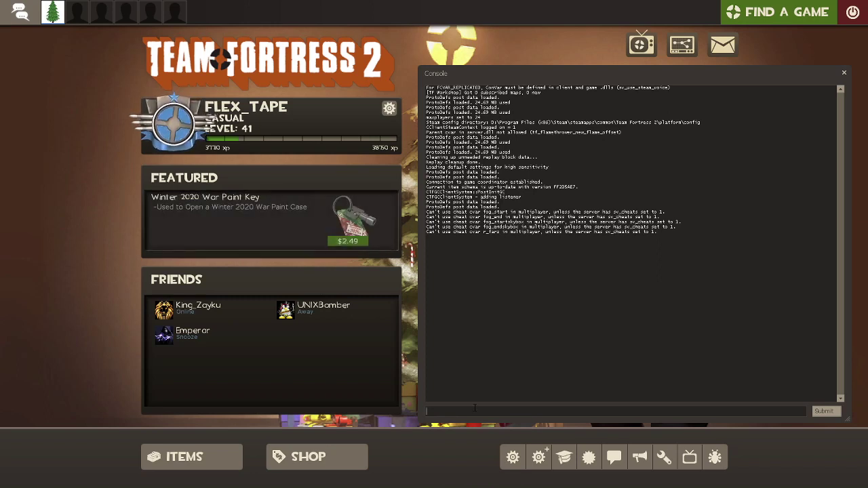
{"action": "type", "text": "sv_lan 0"}
{"action": "key", "text": "Return"}
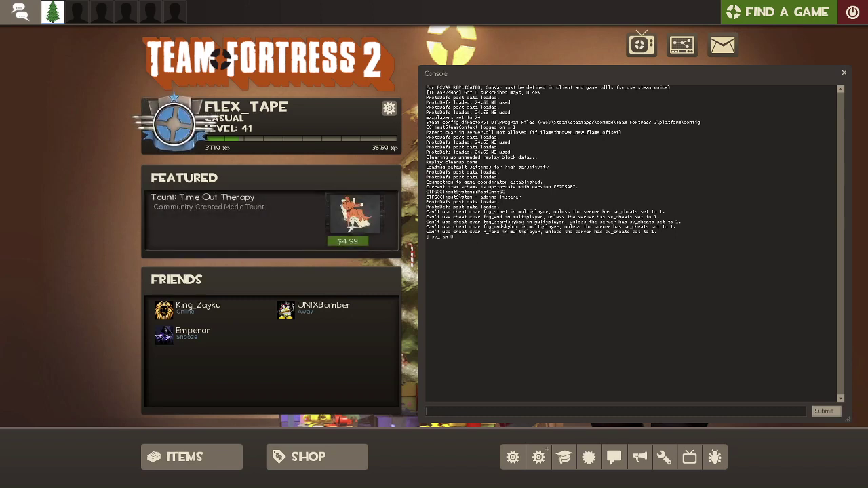
Set a server password with sv_password, then type 'map cp_foundry' and browse map suggestions.
{"action": "key", "text": "Return"}
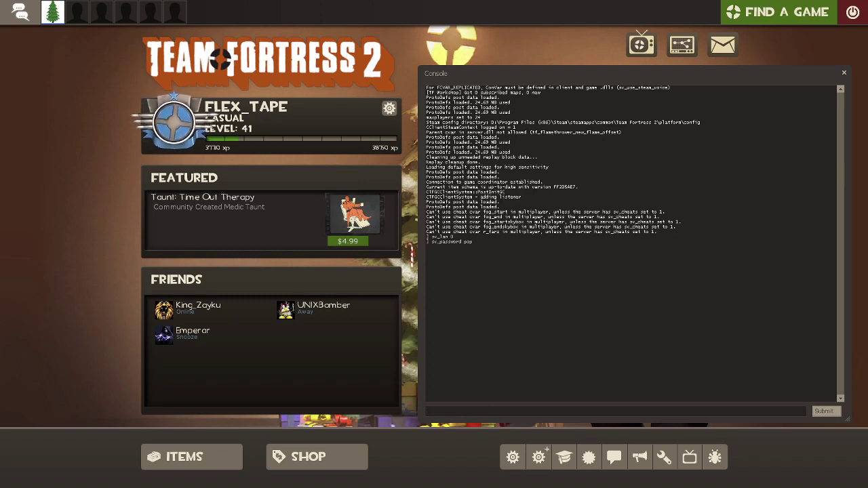
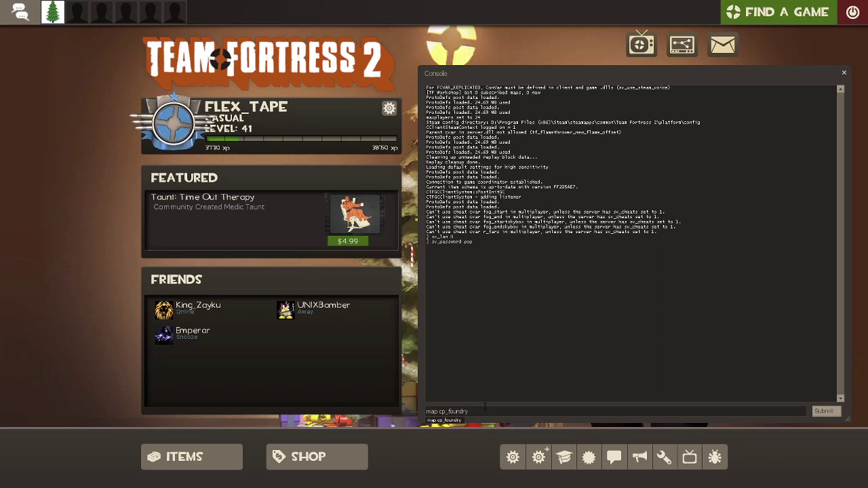
{"action": "key", "text": "BackSpace"}
{"action": "key", "text": "BackSpace"}
{"action": "key", "text": "BackSpace"}
{"action": "key", "text": "BackSpace"}
{"action": "key", "text": "BackSpace"}
{"action": "key", "text": "BackSpace"}
{"action": "key", "text": "BackSpace"}
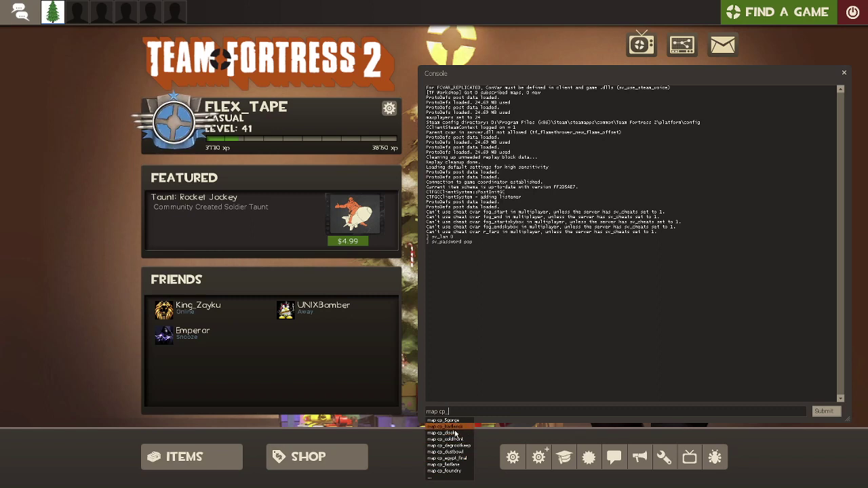
{"action": "key", "text": "BackSpace"}
{"action": "key", "text": "BackSpace"}
{"action": "key", "text": "BackSpace"}
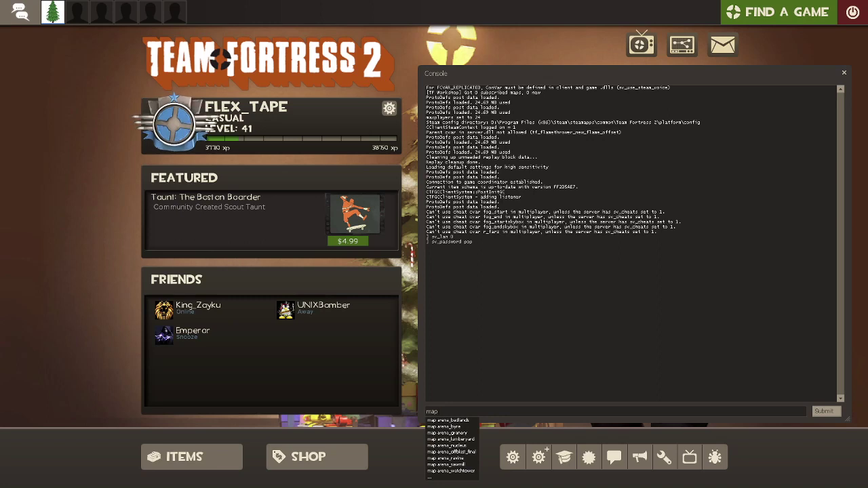
{"action": "left_click", "coordinate": [476, 412]}
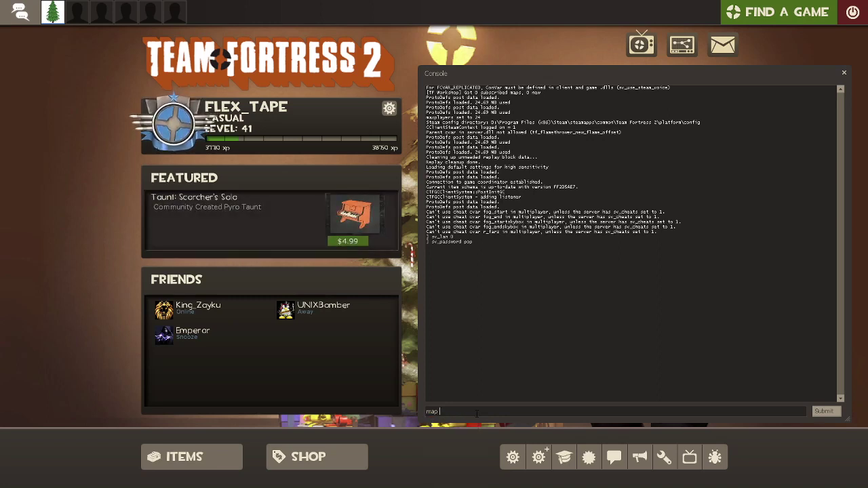
Load cp_foundry with the map command and dismiss the welcome and map briefing screens.
{"action": "type", "text": "cp_foundry"}
{"action": "key", "text": "Return"}
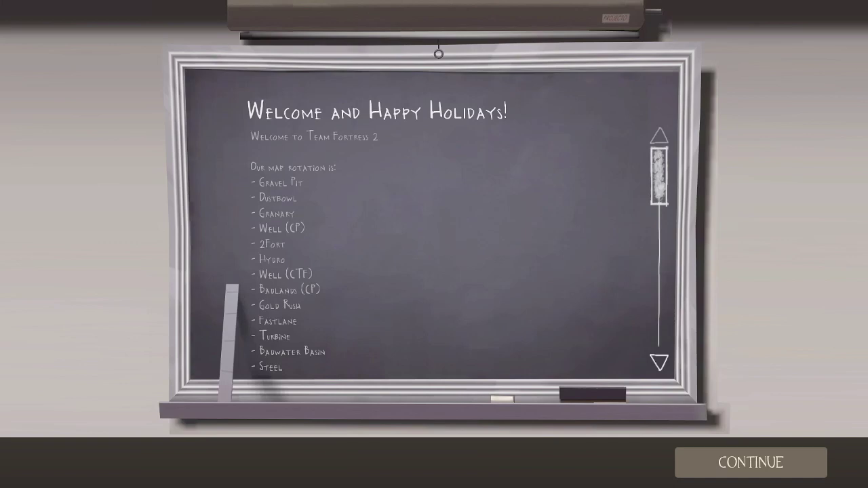
{"action": "left_click", "coordinate": [736, 451]}
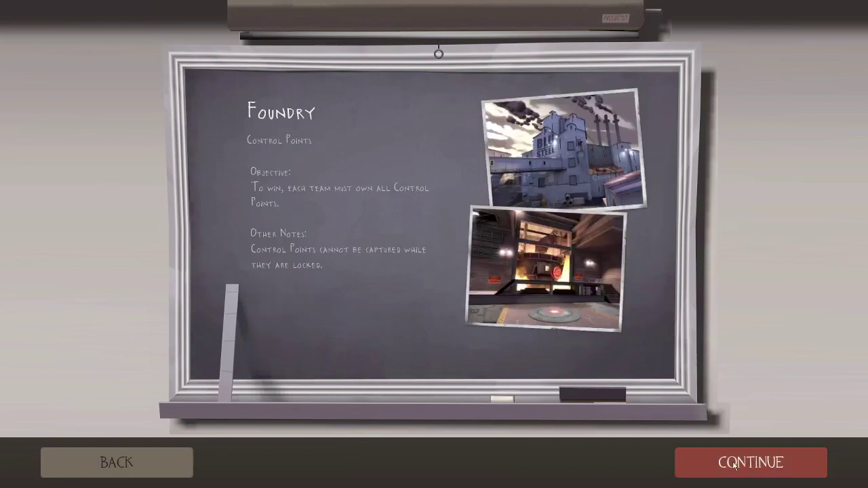
{"action": "left_click", "coordinate": [746, 463]}
Join BLU as Engineer, walk forward, and reopen the console.
{"action": "left_click", "coordinate": [410, 170]}
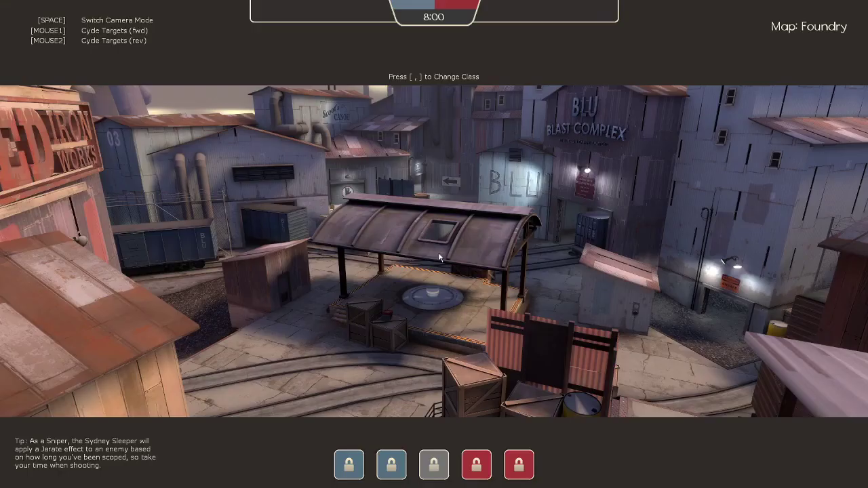
{"action": "left_click", "coordinate": [449, 52]}
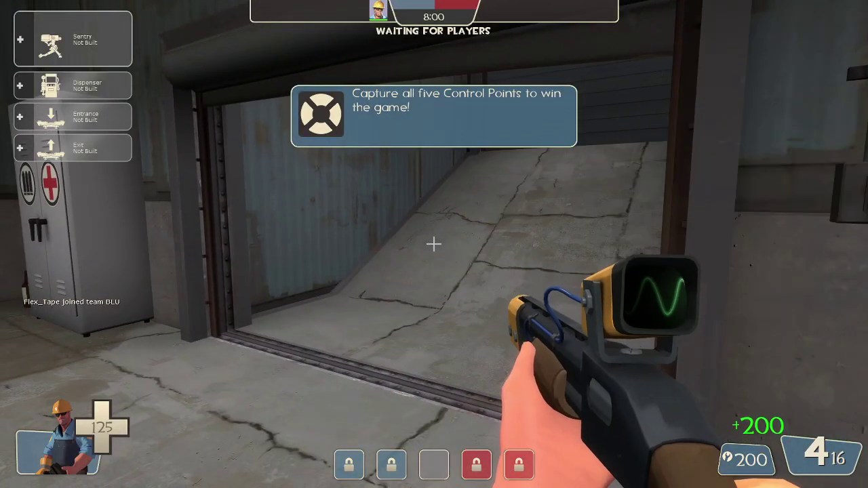
{"action": "key", "text": "w"}
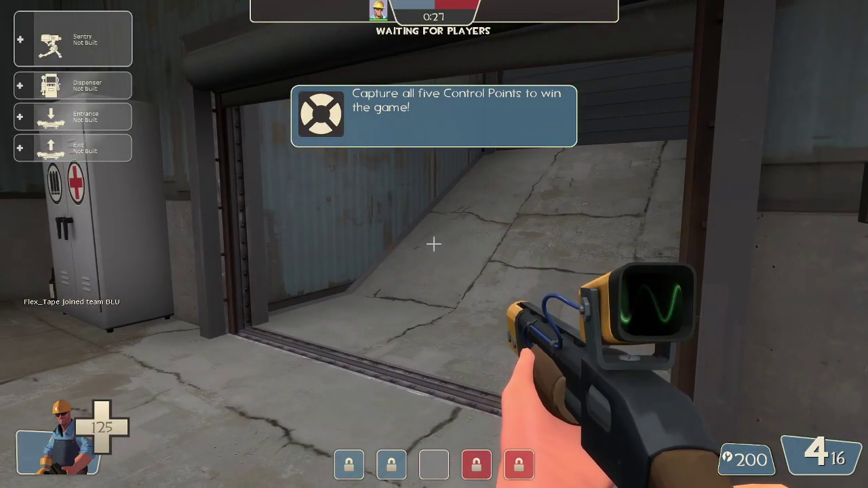
{"action": "key", "text": "w"}
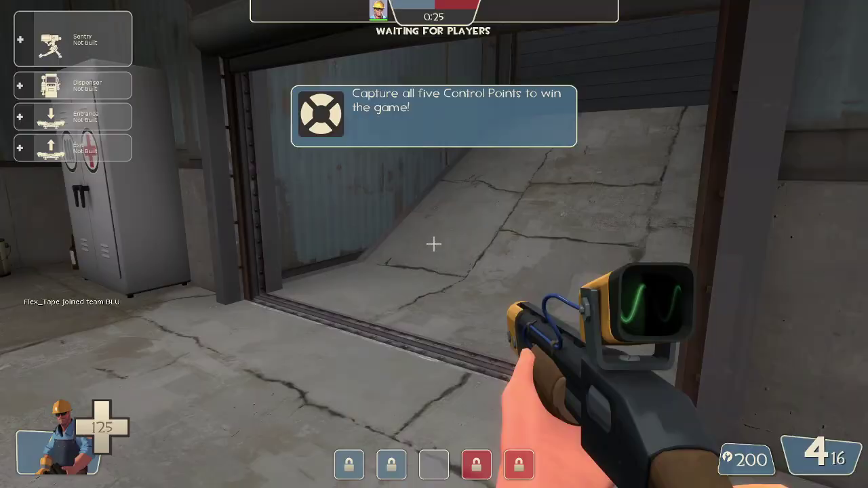
{"action": "key", "text": "grave"}
Run mp_disable_respawn_times 0 and set tf_bot_difficulty 0.
{"action": "type", "text": "mp_disable_respawn_times 0"}
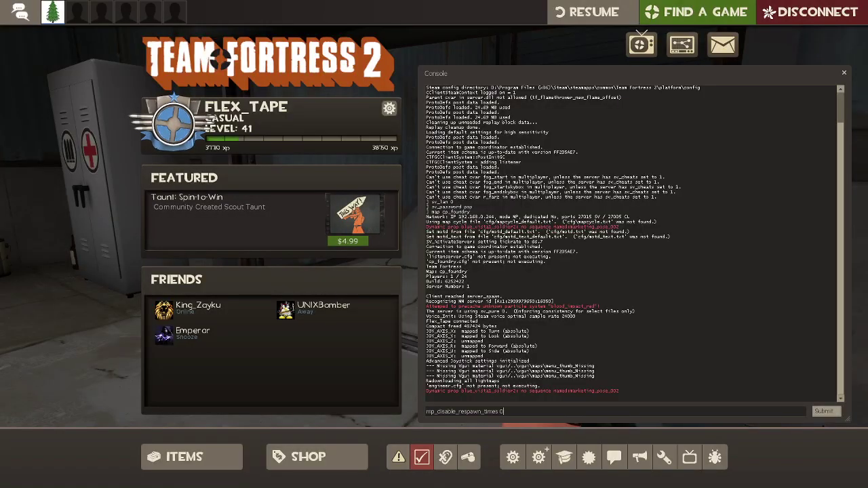
{"action": "key", "text": "Return"}
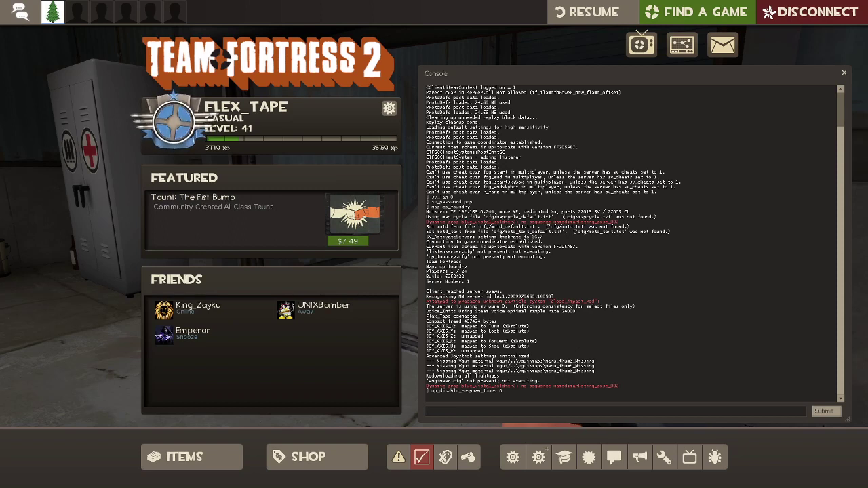
{"action": "type", "text": "tf_bot_difficulty 0"}
{"action": "key", "text": "Return"}
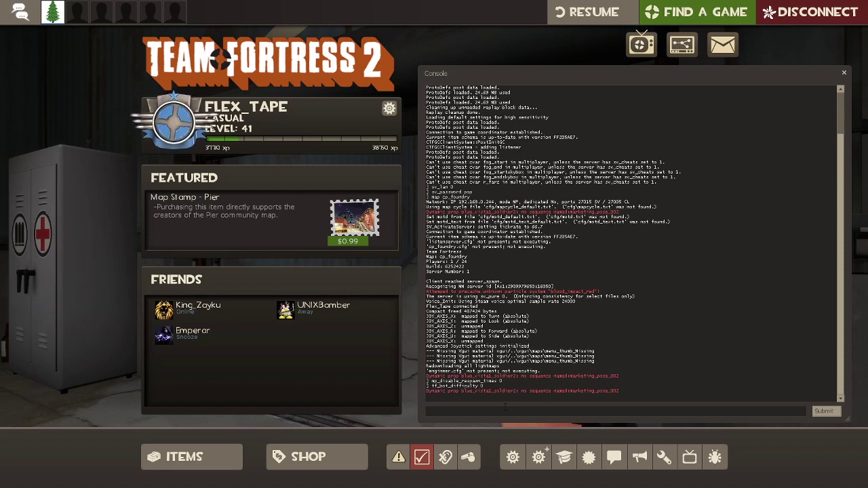
Set tf_bot_quota_mode fill and tf_bot_quota 16, then resume the match.
{"action": "type", "text": "tf_bot_quota_mode fill"}
{"action": "key", "text": "Return"}
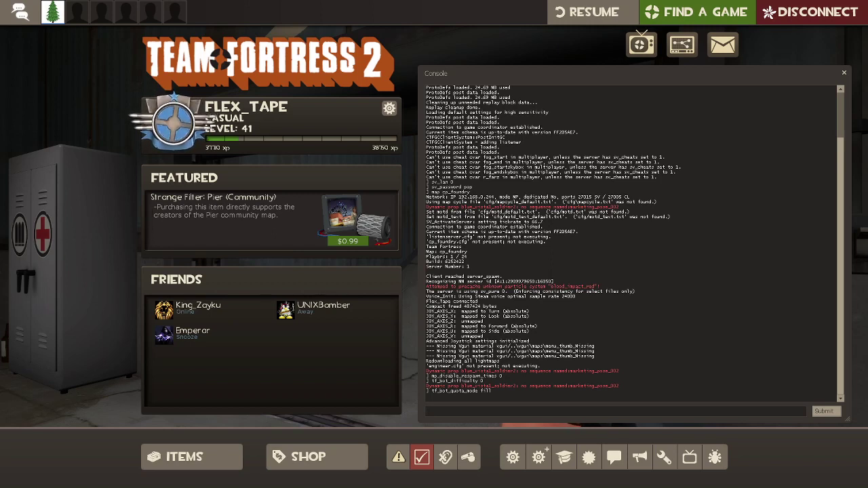
{"action": "type", "text": "tf_bot_quota 16"}
{"action": "key", "text": "Return"}
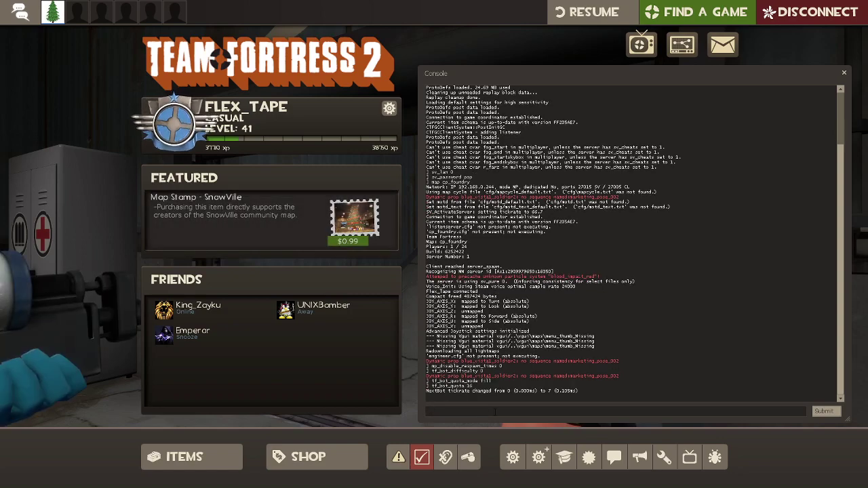
{"action": "key", "text": "Escape"}
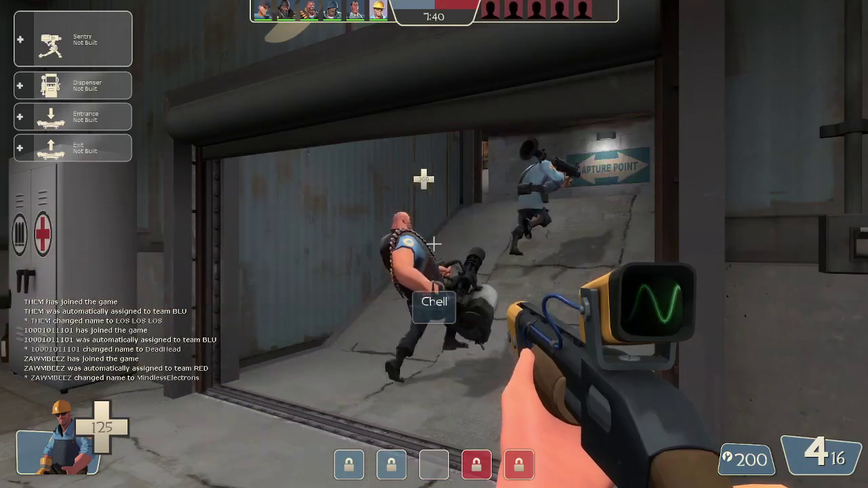
Confirm 8 players per team on the scoreboard, then reopen the console and recall tf_bot_quota_mode fill.
{"action": "key", "text": "Tab"}
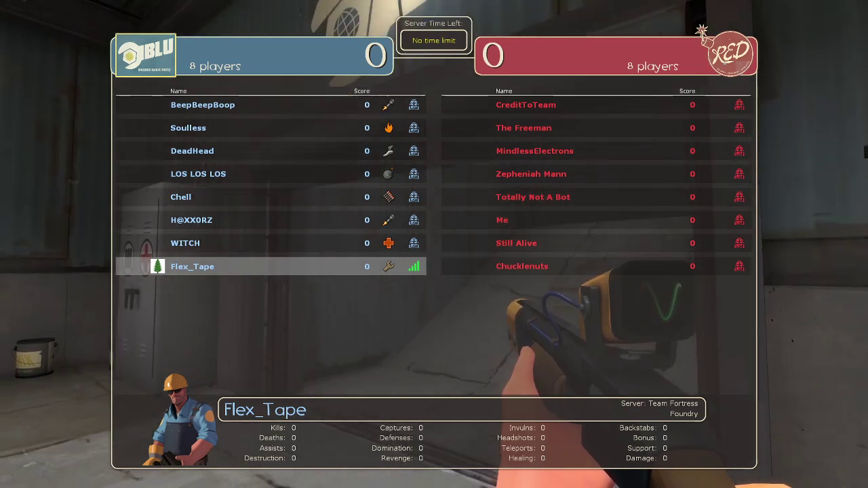
{"action": "key", "text": "grave"}
{"action": "key", "text": "Up"}
{"action": "key", "text": "Up"}
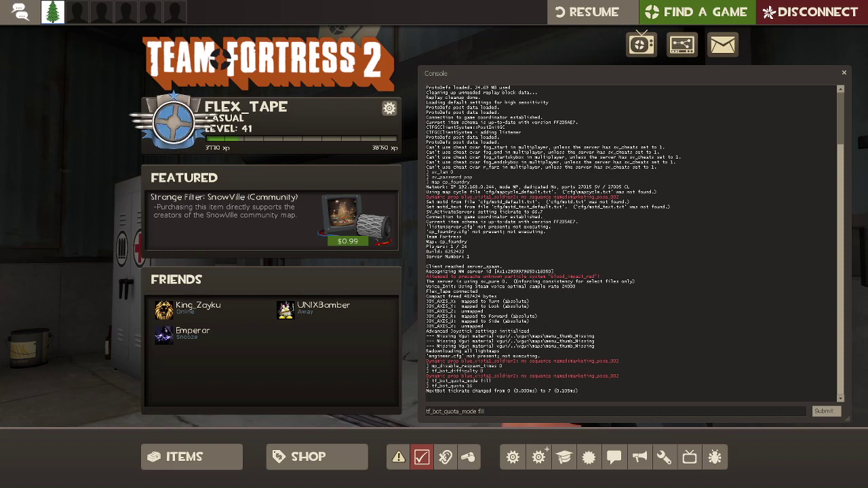
Edit and resubmit the recalled tf_bot_quota command, confirming 9 players per team on the scoreboard.
{"action": "key", "text": "Down"}
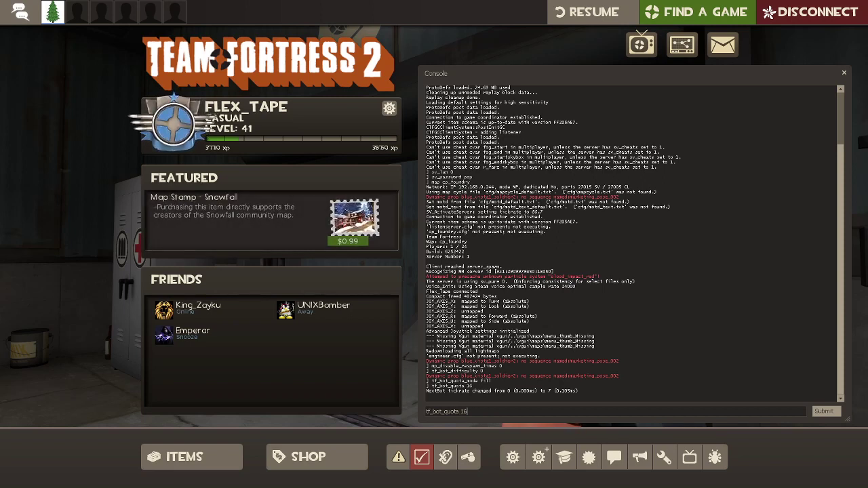
{"action": "key", "text": "BackSpace"}
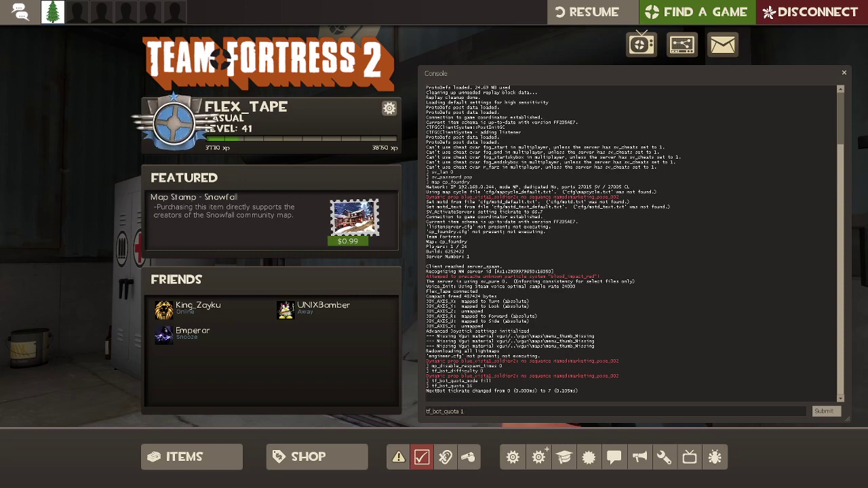
{"action": "type", "text": "0"}
{"action": "key", "text": "Return"}
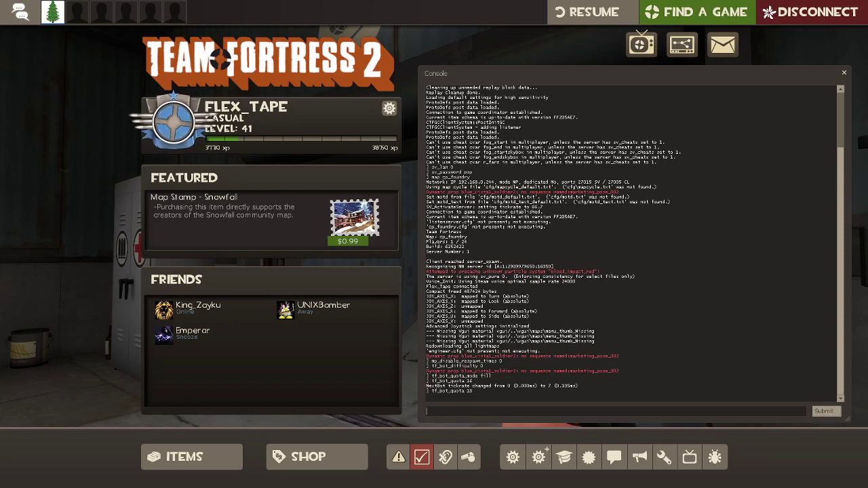
{"action": "key", "text": "Escape"}
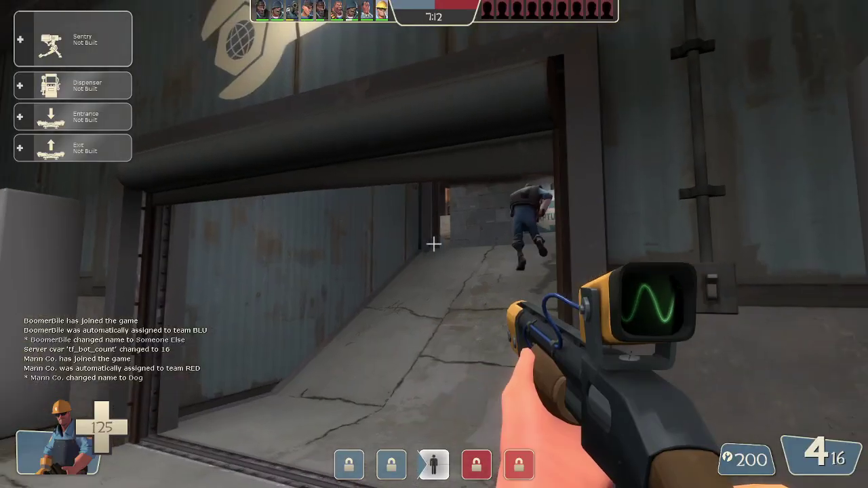
{"action": "key", "text": "Tab"}
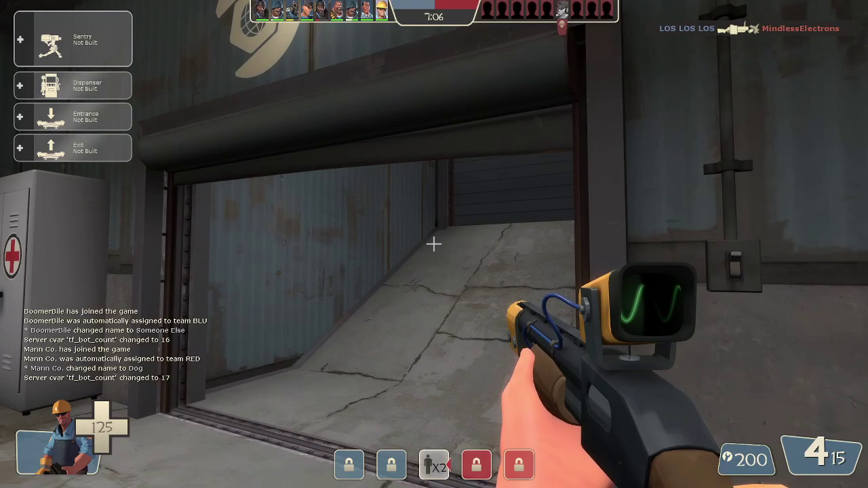
{"action": "key", "text": "grave"}
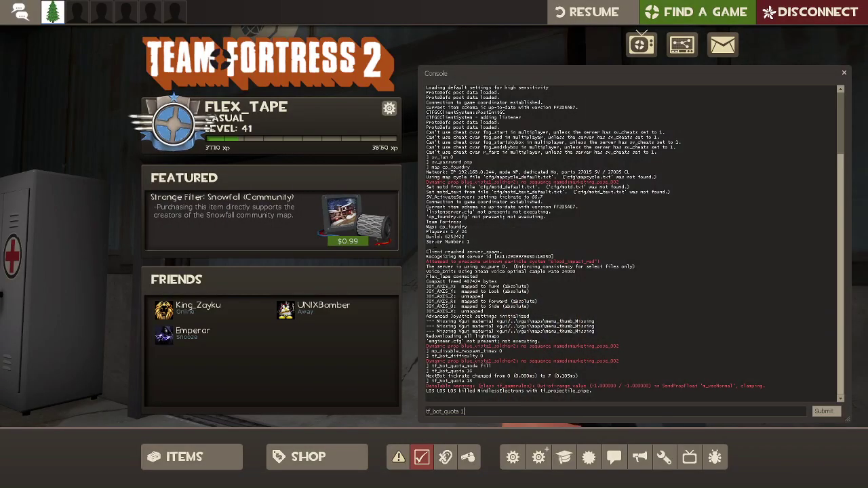
Submit tf_bot_quota 10 and confirm the scoreboard drops to 5 players per team.
{"action": "key", "text": "Return"}
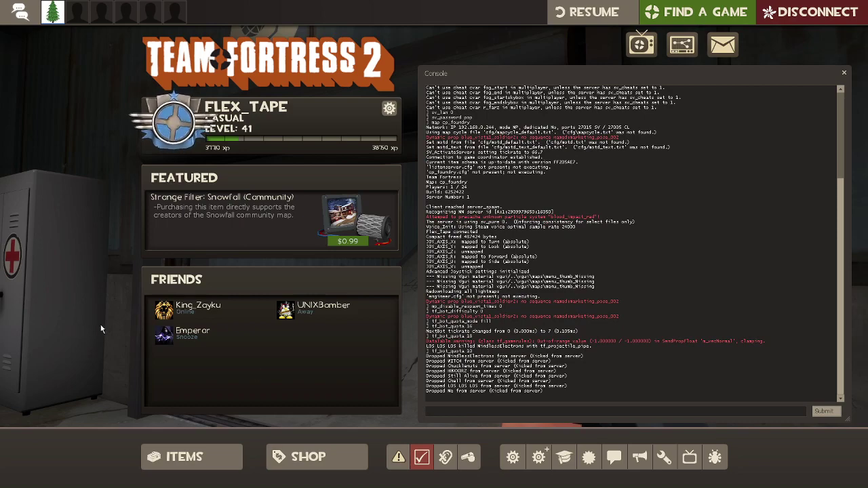
{"action": "key", "text": "Escape"}
{"action": "key", "text": "Tab"}
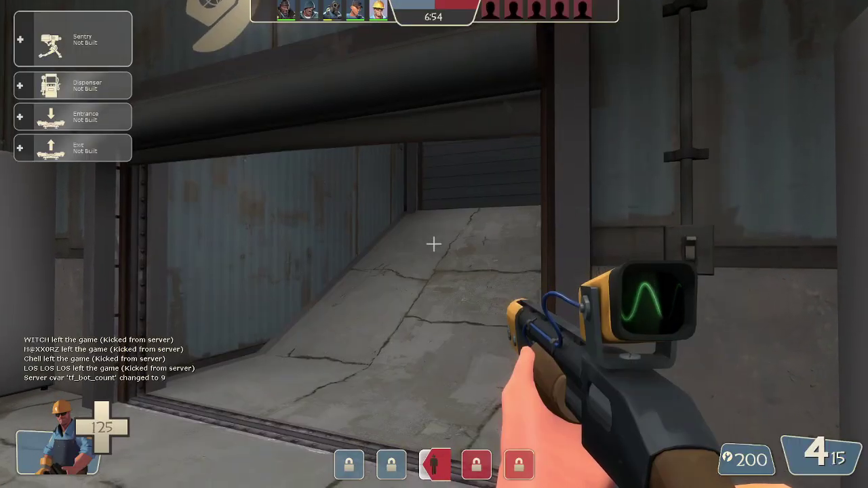
{"action": "key", "text": "Escape"}
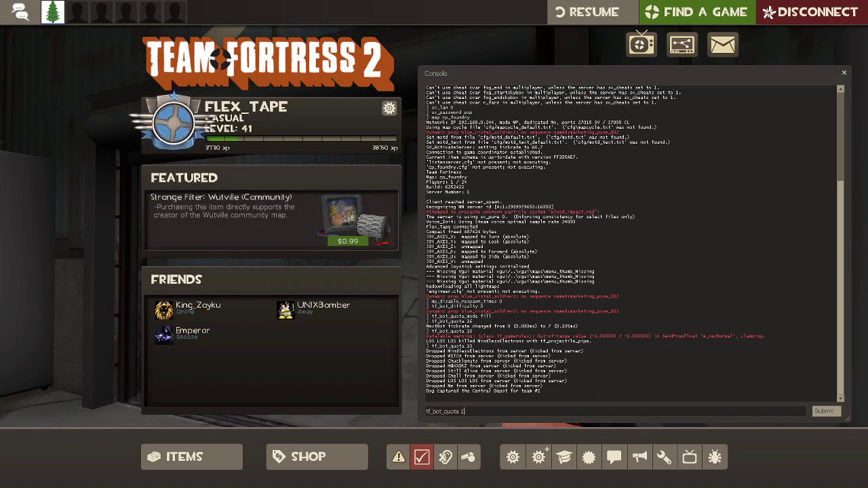
Delete the quota number from the tf_bot_quota command in the console input.
{"action": "key", "text": "BackSpace"}
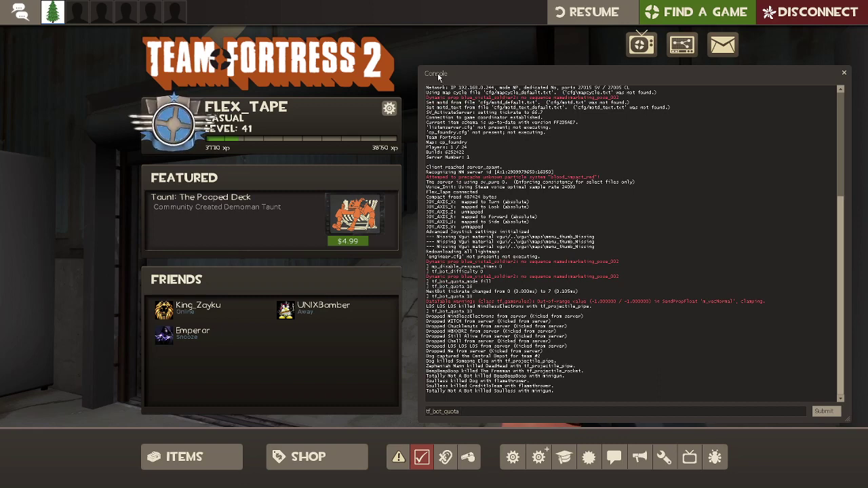
Dismiss the developer console so only the main menu shows over the cp_foundry match.
{"action": "key", "text": "Escape"}
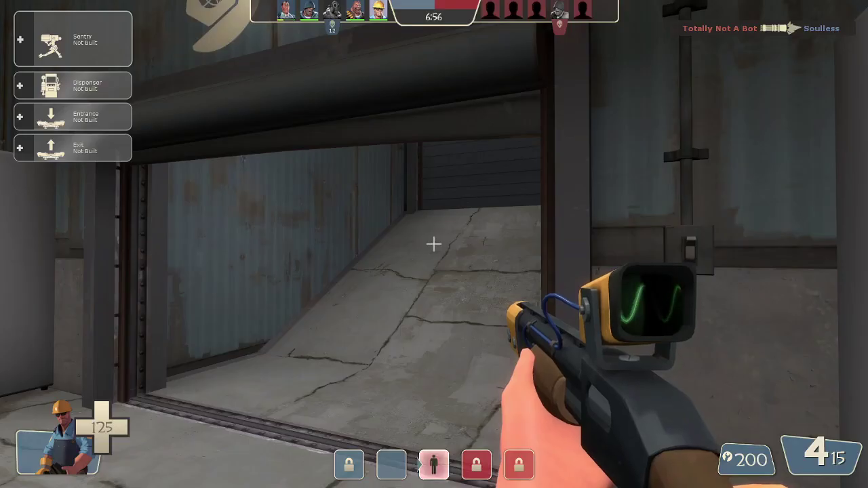
{"action": "key", "text": "Escape"}
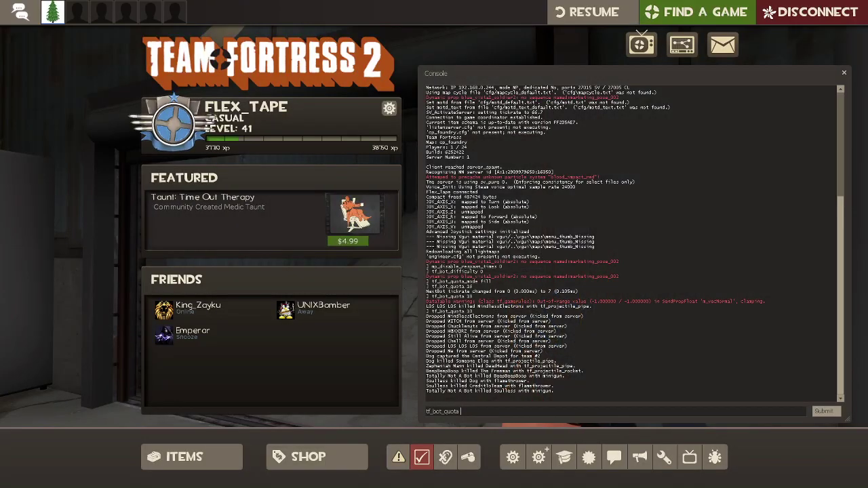
{"action": "key", "text": "Escape"}
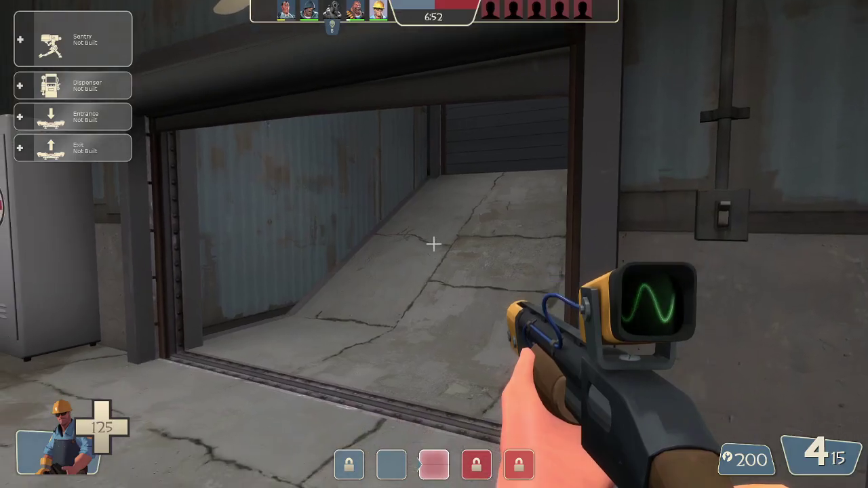
{"action": "key", "text": "Escape"}
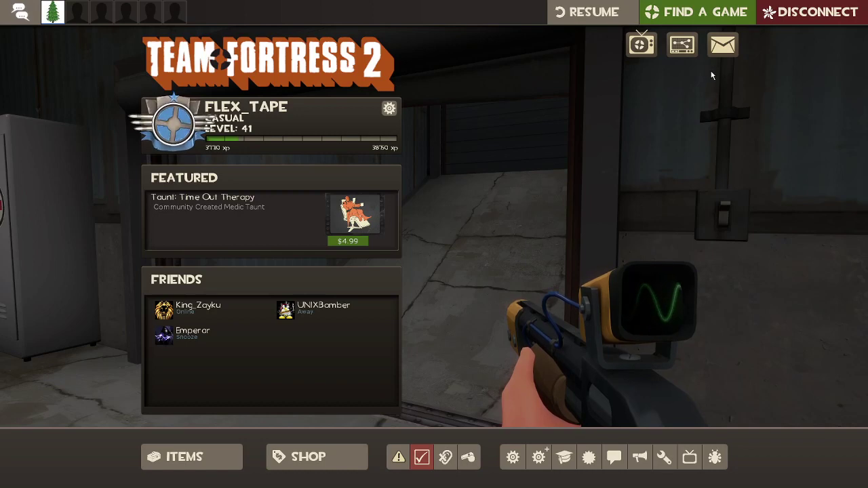